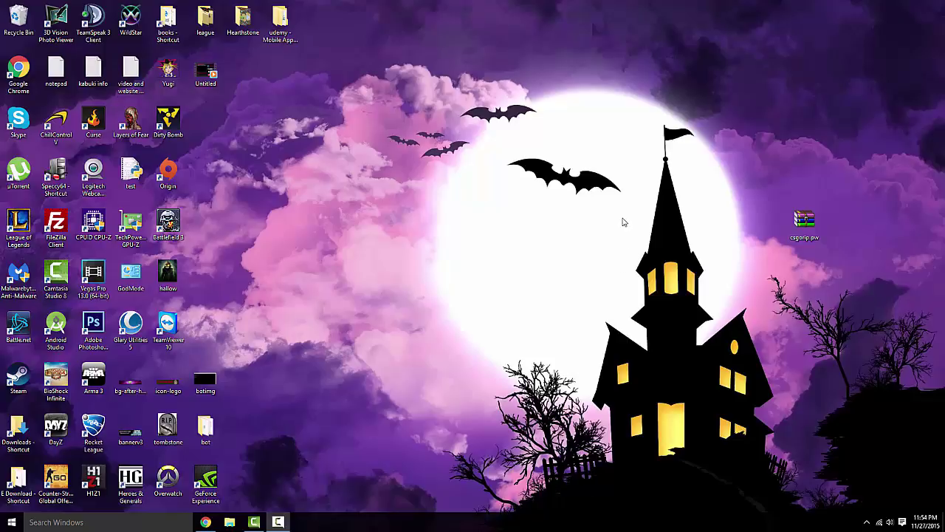
- Launch Device Manager by searching 'device mana' from the taskbar
left_click(80, 521)
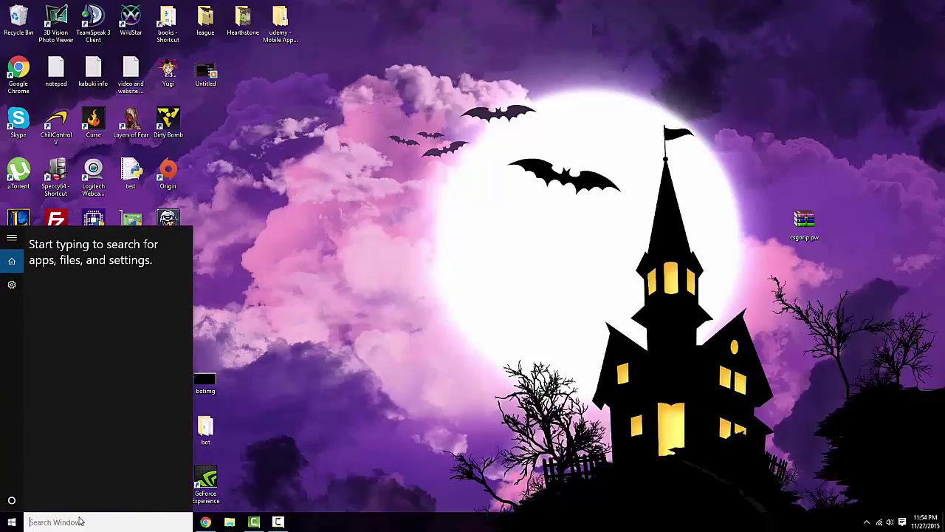
type("device mana")
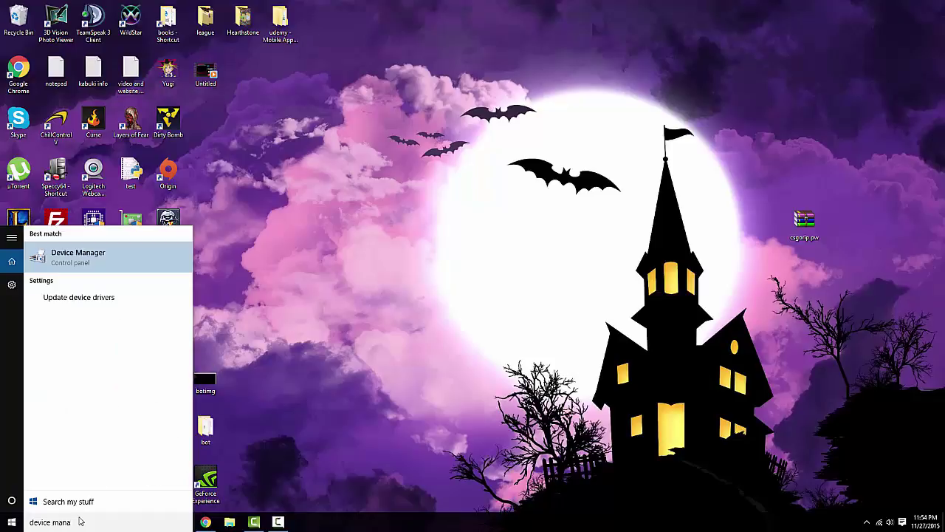
key("Return")
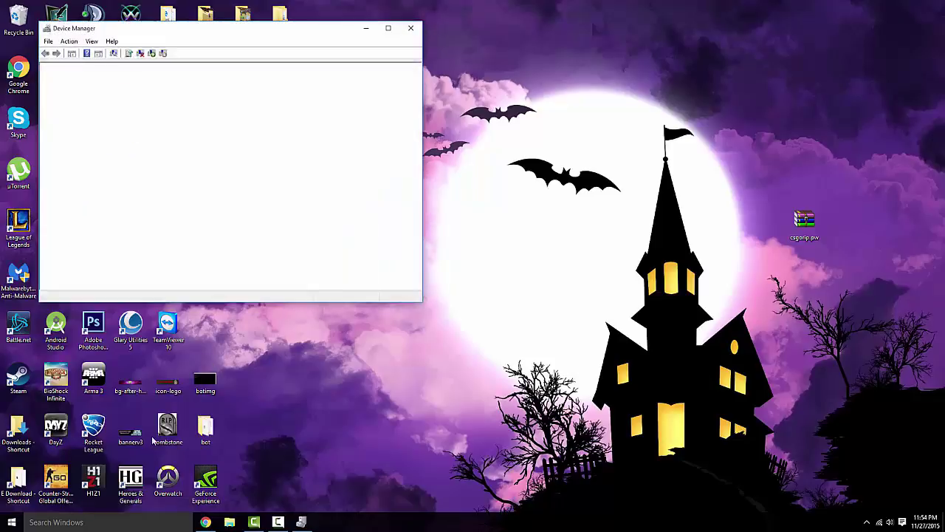
- Expand Network adapters and bring up the TP-LINK 300Mbps Wireless N Adapter's context menu
left_click(55, 182)
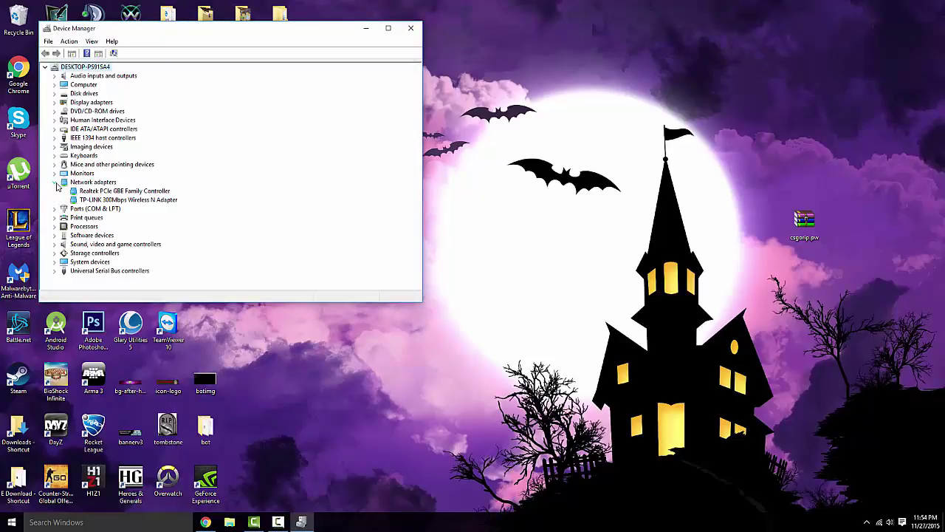
key("t")
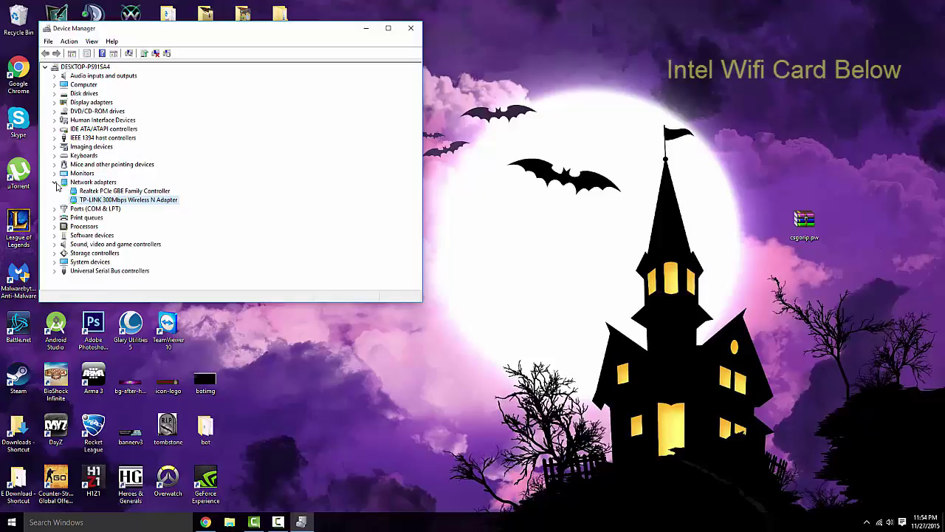
key("shift+F10")
- Open the TP-LINK adapter's Properties on the Advanced tab
key("Down")
key("Down")
key("Down")
key("Down")
key("Down")
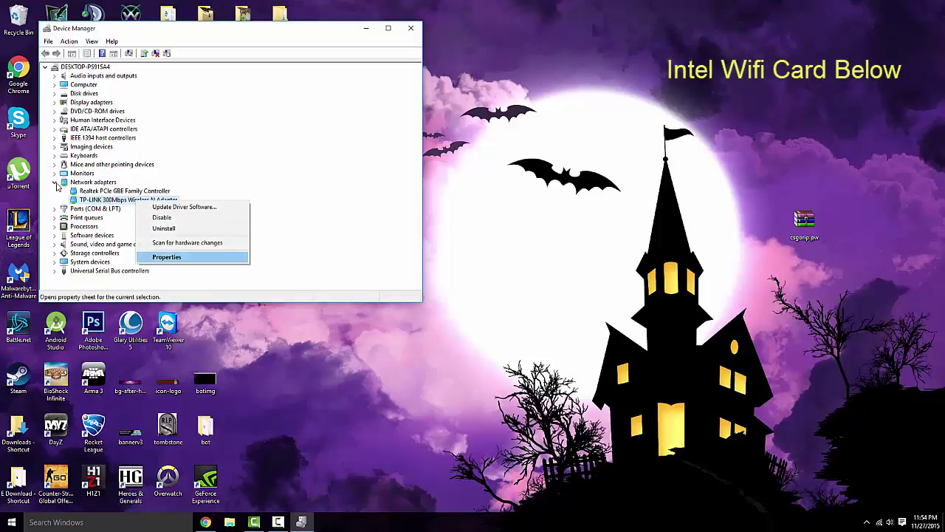
key("Return")
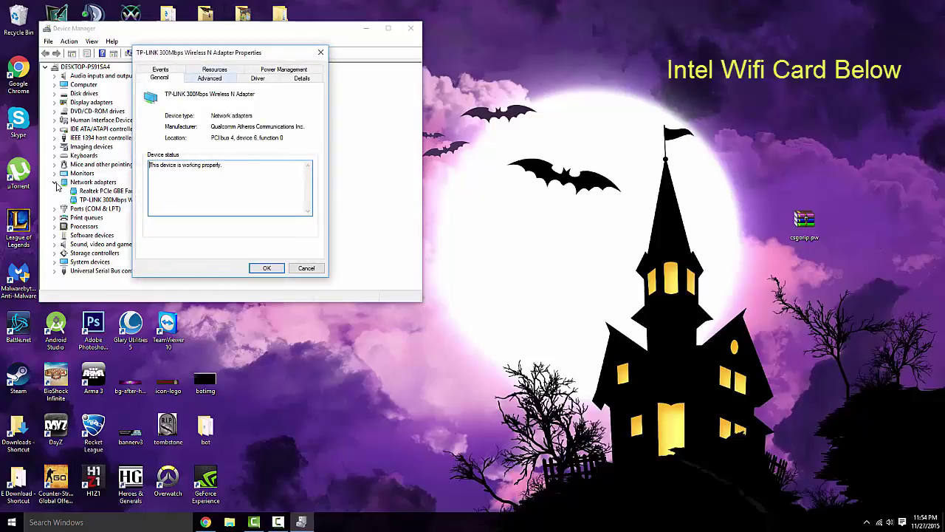
key("ctrl+Tab")
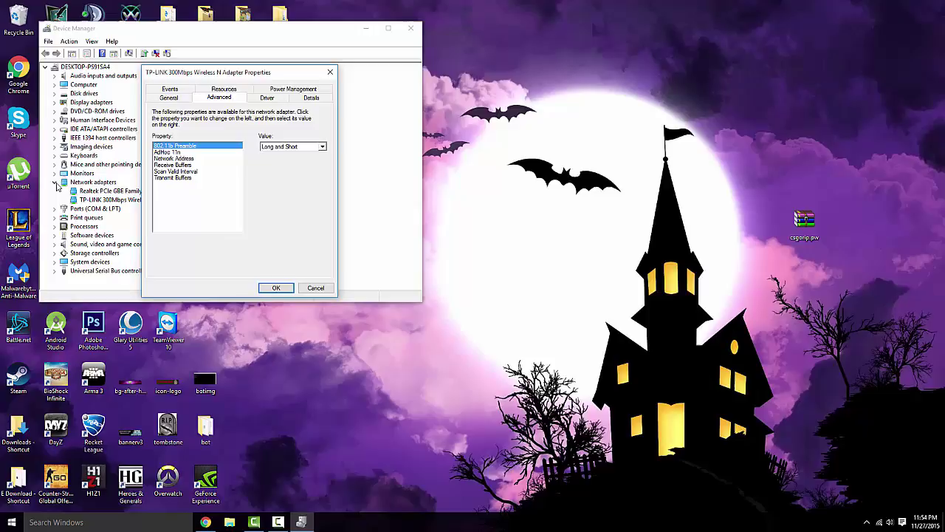
- Browse the Advanced properties through AdHoc 11n, Network Address and Receive Buffers
key("Down")
key("Down")
key("Down")
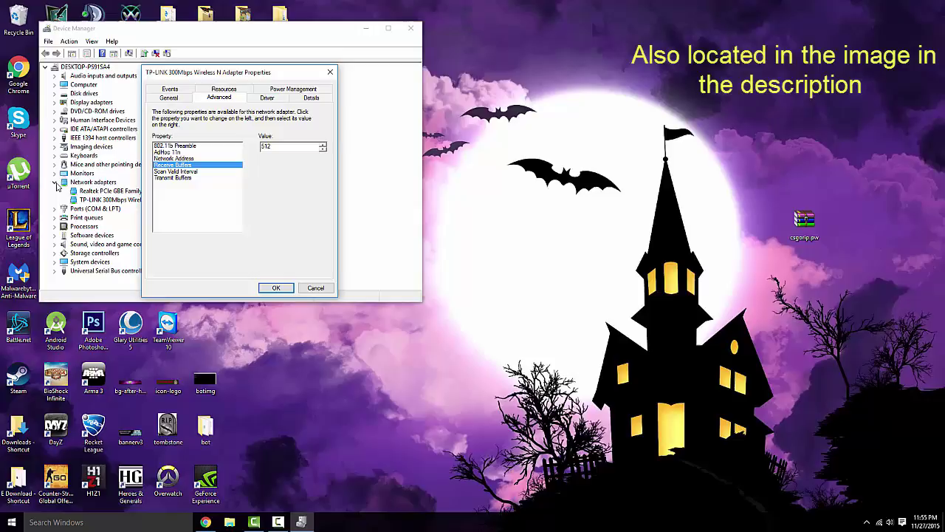
key("Up")
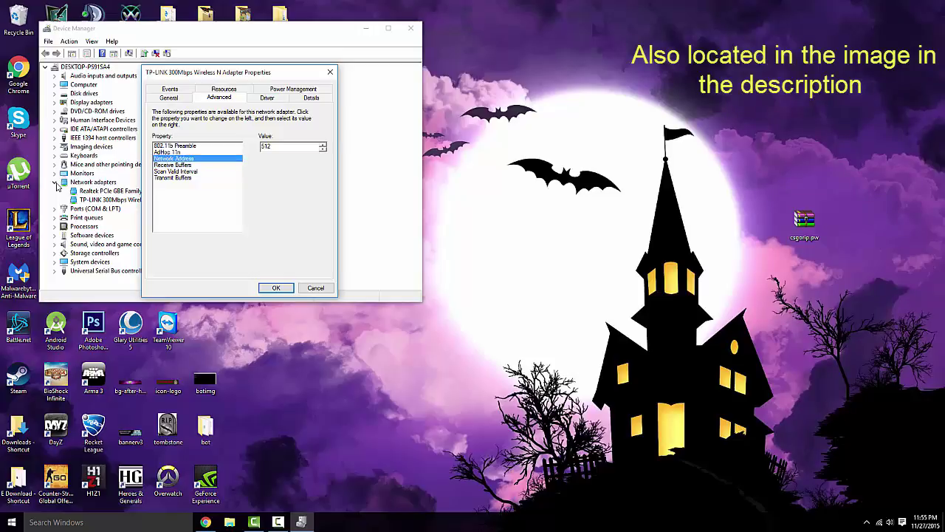
key("Up")
key("Up")
key("Down")
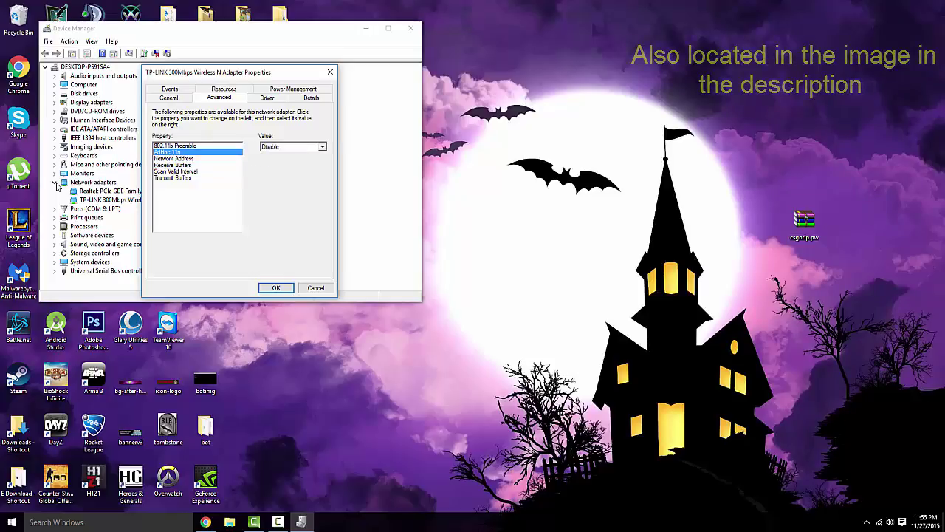
key("Down")
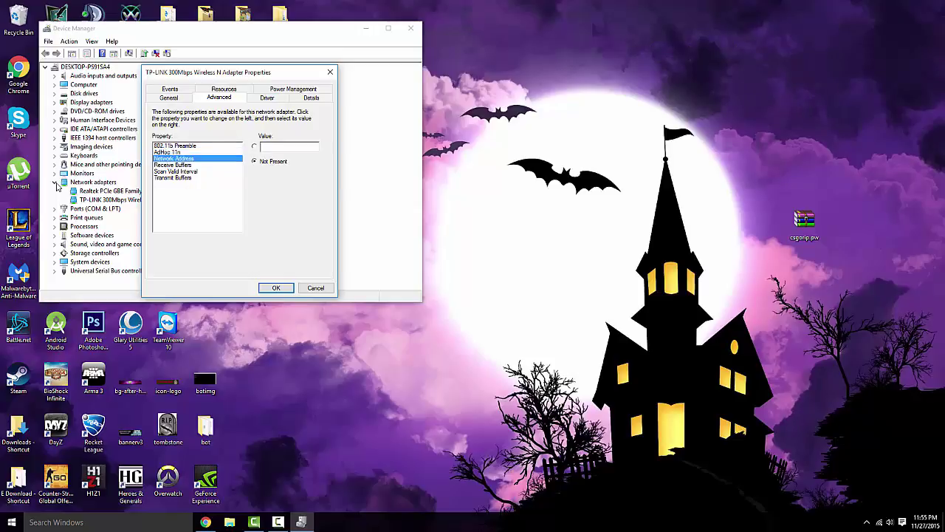
key("Down")
key("Up")
- Try 999 as the Receive Buffers value and dismiss the out-of-range error
key("Down")
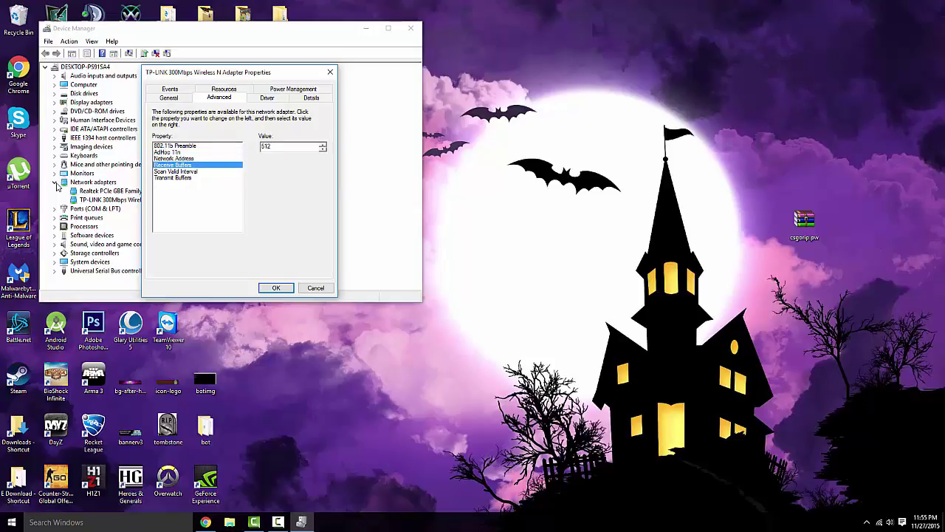
key("Up")
key("Down")
key("Tab")
type("99999")
key("BackSpace")
key("BackSpace")
key("Return")
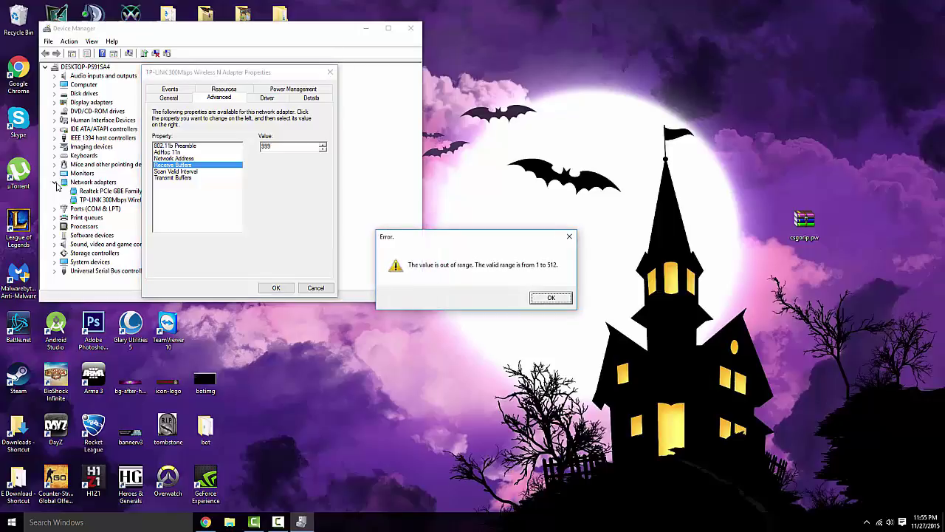
key("Return")
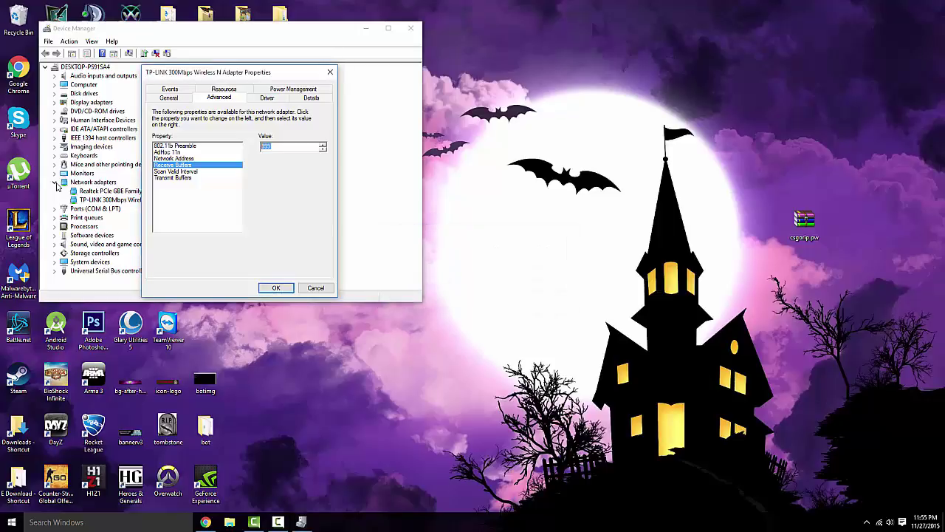
- Clear the rejected entries, dismiss the blank-value error, and enter 512 for the buffers
type("212")
key("BackSpace")
key("BackSpace")
key("BackSpace")
type("2")
key("BackSpace")
key("End")
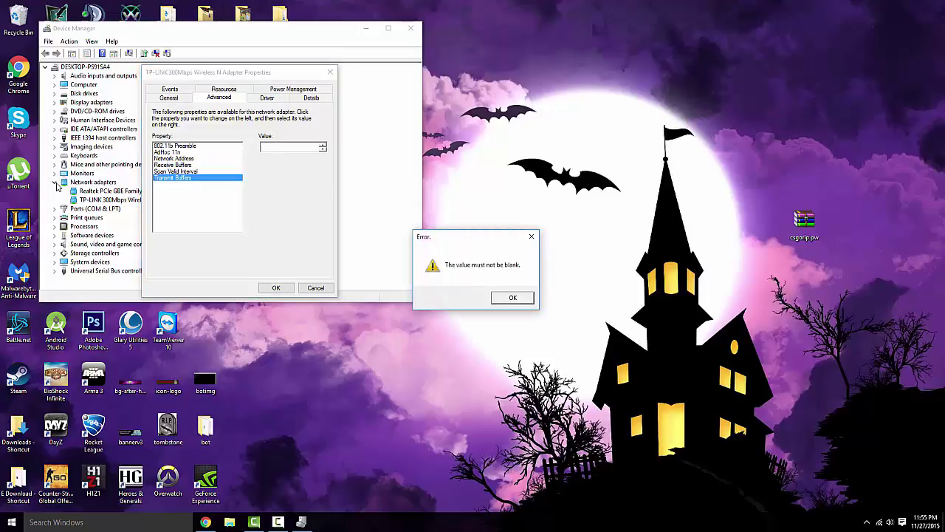
key("Return")
type("512")
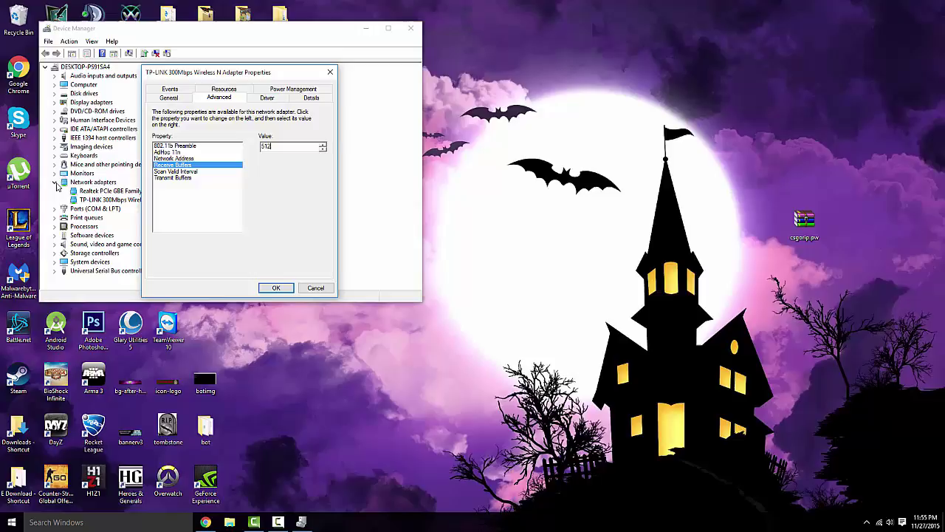
- Check that Transmit Buffers and Receive Buffers both read 512
key("Down")
key("Down")
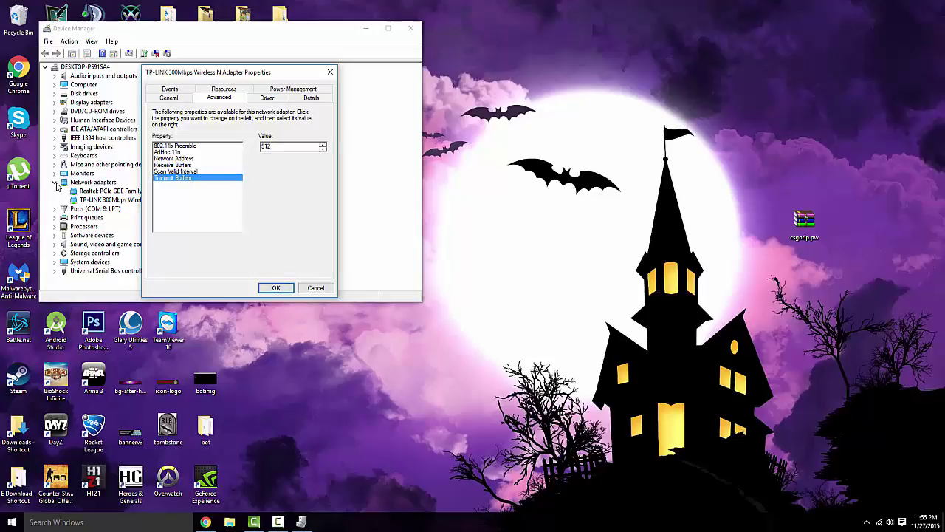
key("Up")
key("Up")
key("Down")
key("Down")
key("Up")
key("Up")
key("Down")
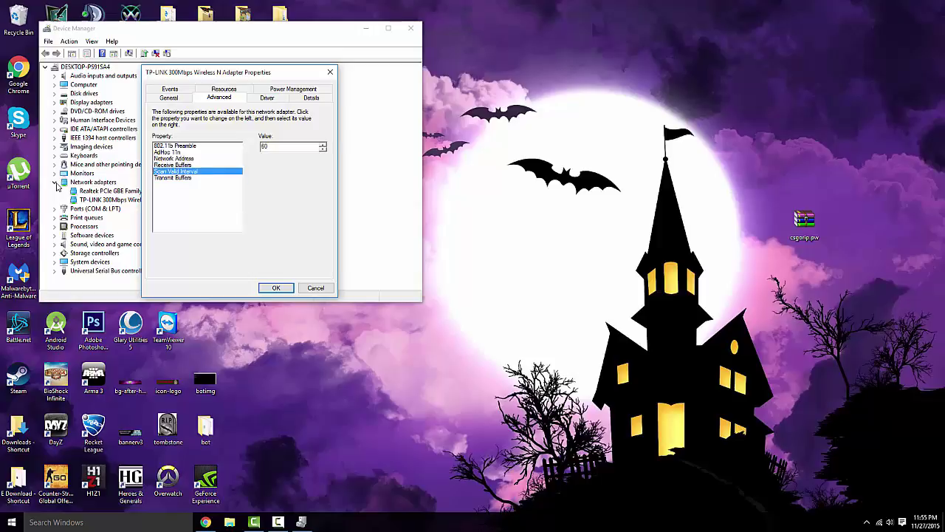
key("Up")
key("Tab")
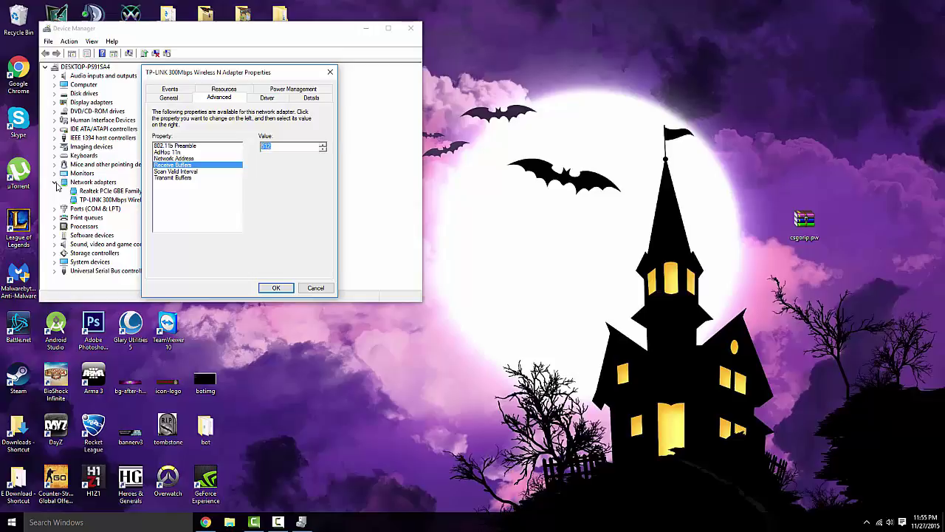
key("shift+Tab")
- Recheck the 512 Receive Buffers value and Scan Valid Interval in the property list
key("Tab")
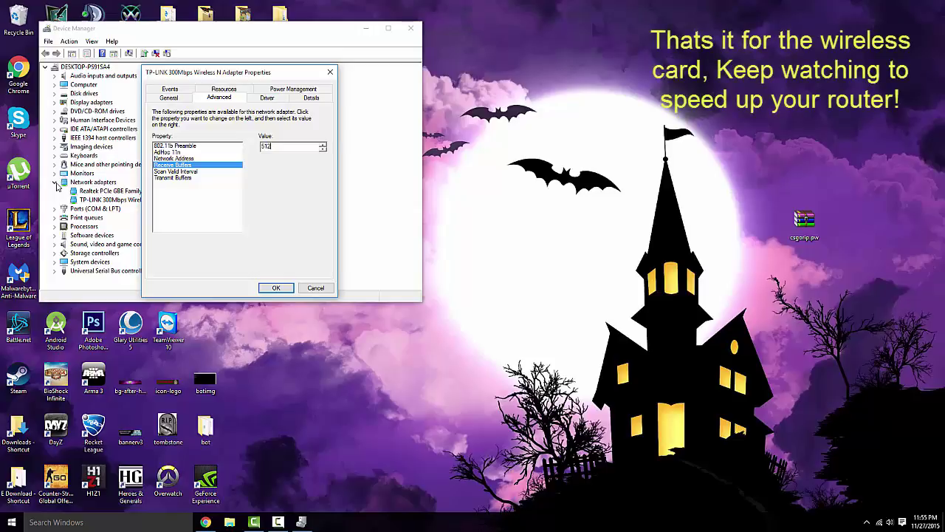
key("shift+Tab")
key("Down")
key("Up")
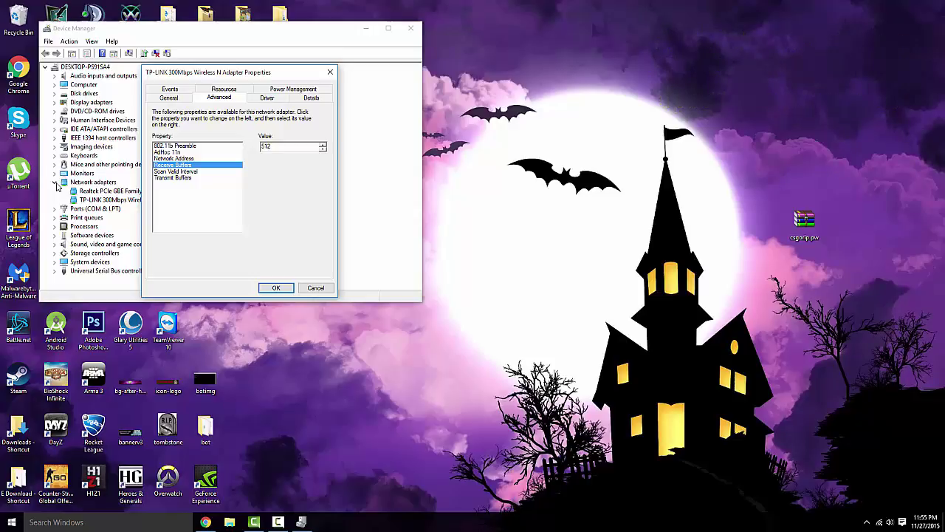
key("Tab")
key("Tab")
key("shift+Tab")
key("Up")
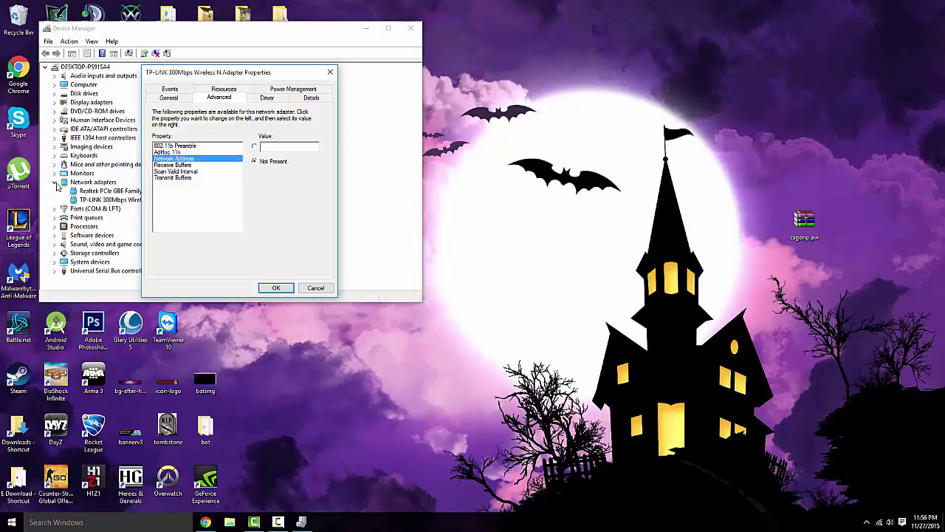
- Keep 802.11b Preamble at Long and Short and close the adapter's Properties
key("Up")
key("Up")
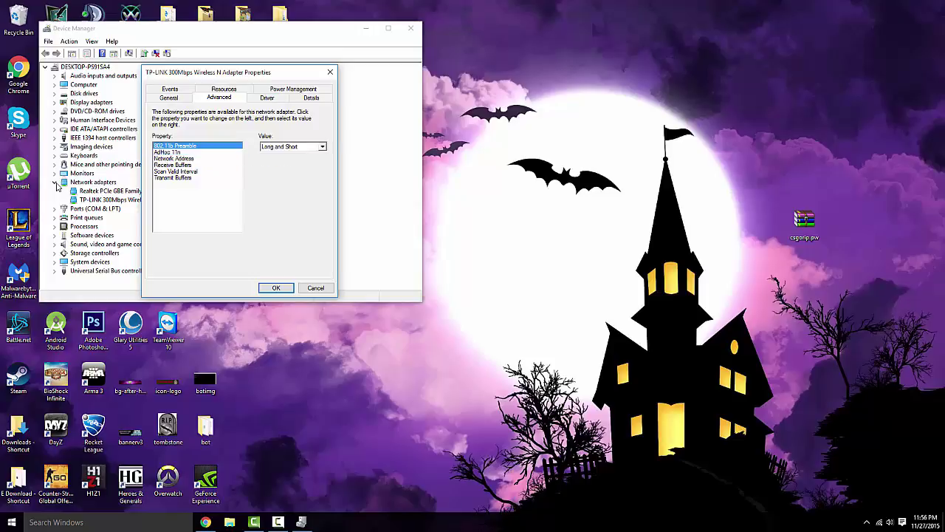
key("Tab")
key("alt+Down")
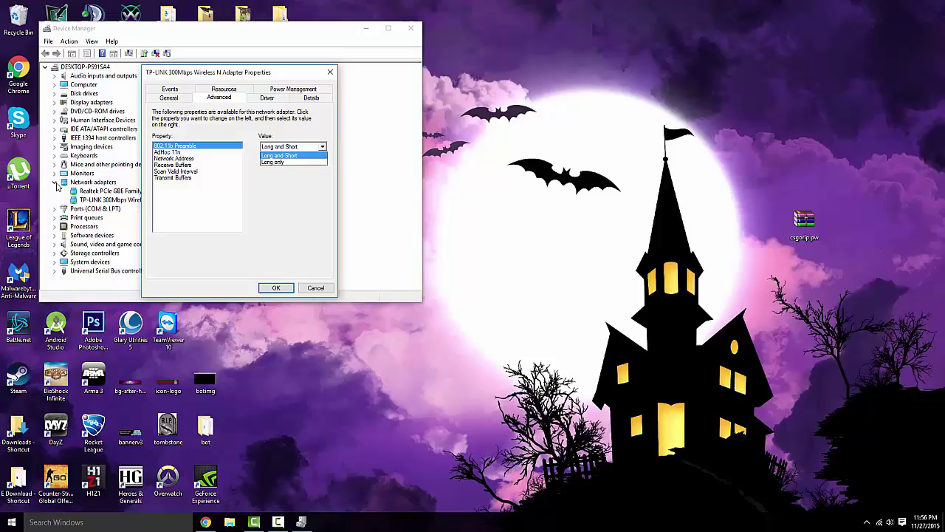
key("Return")
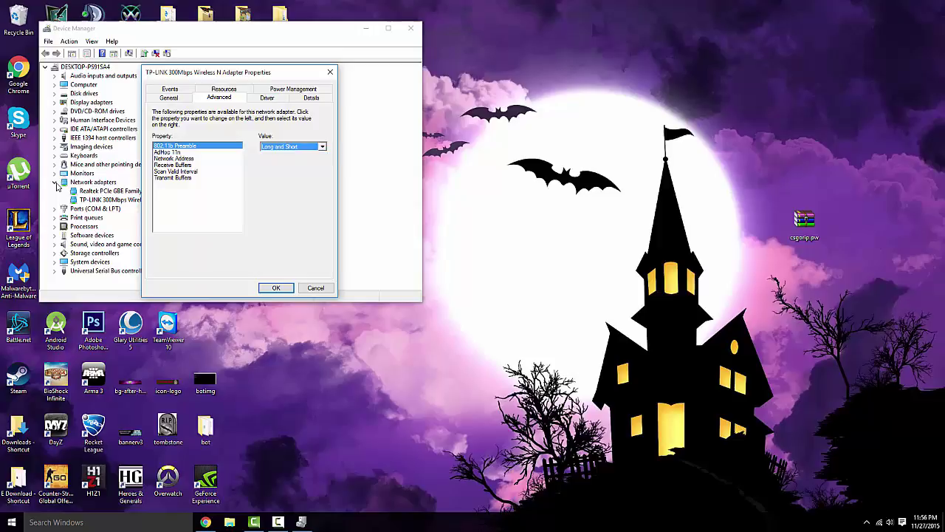
key("Return")
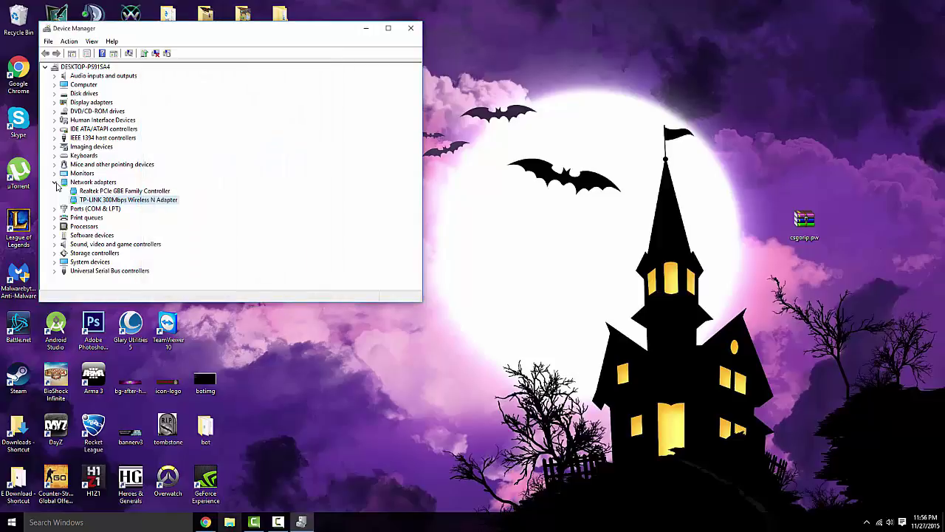
- Launch Microsoft Edge by searching 'micro' from the taskbar
left_click(111, 517)
type("micro")
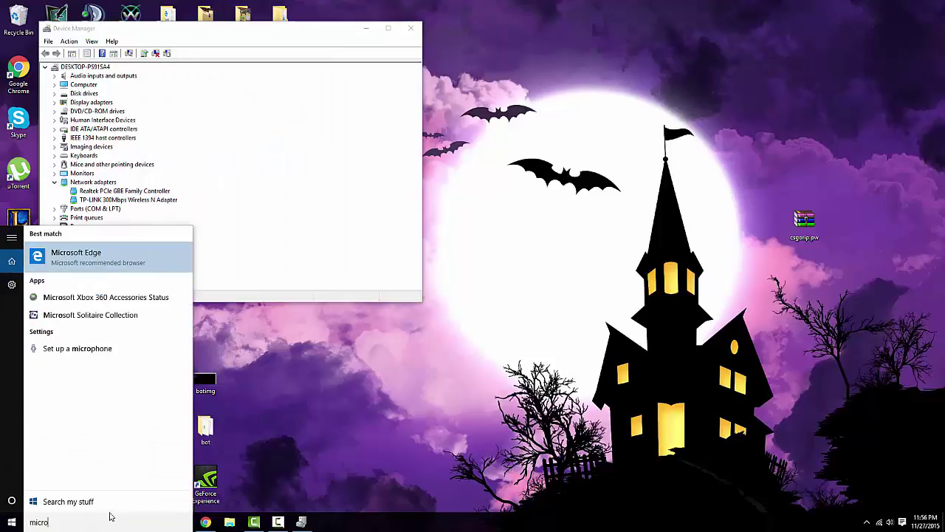
key("Return")
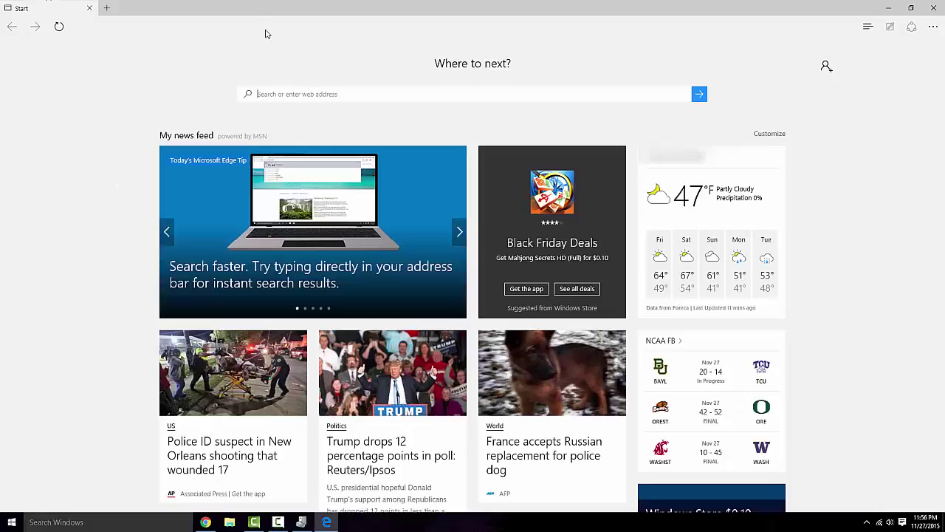
- Browse to 192.168.0.1 and sign in with the router's user name and password
type("192.1")
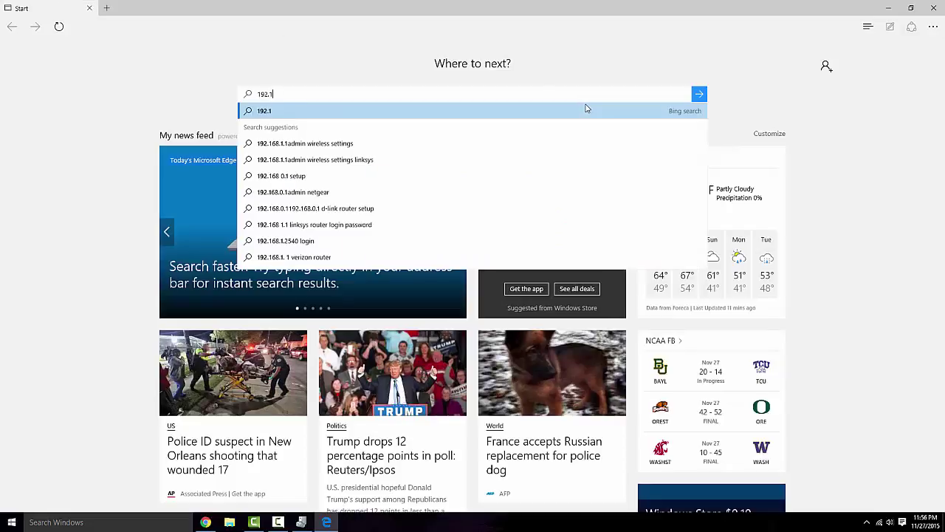
type("68.0.1")
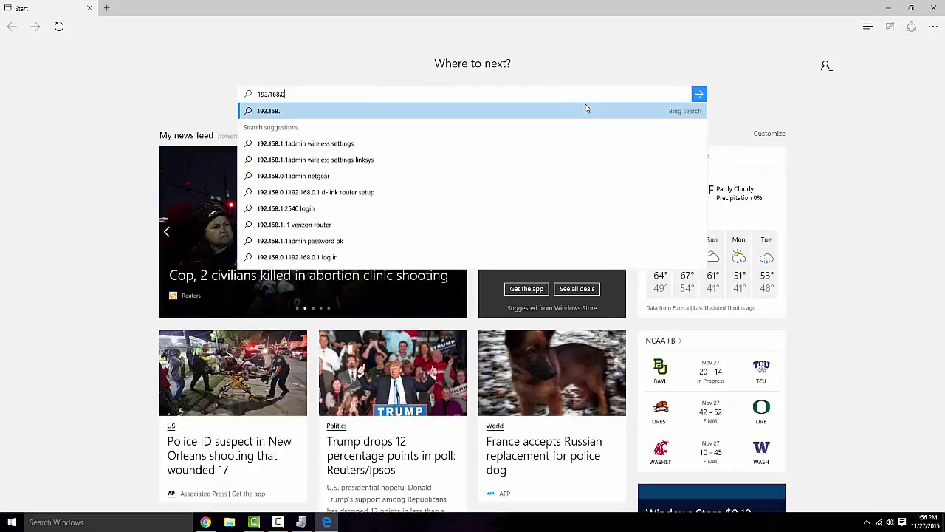
key("Return")
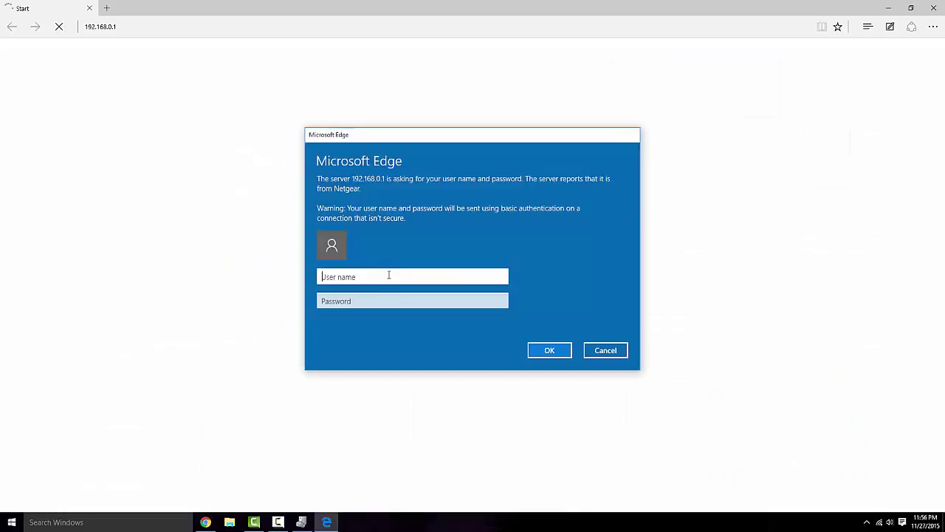
type("admin")
key("Tab")
type("password")
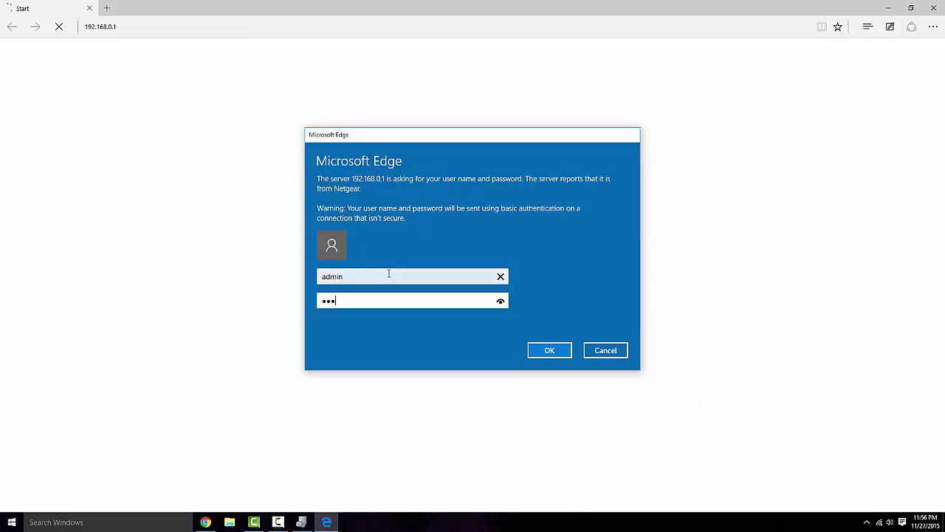
key("Return")
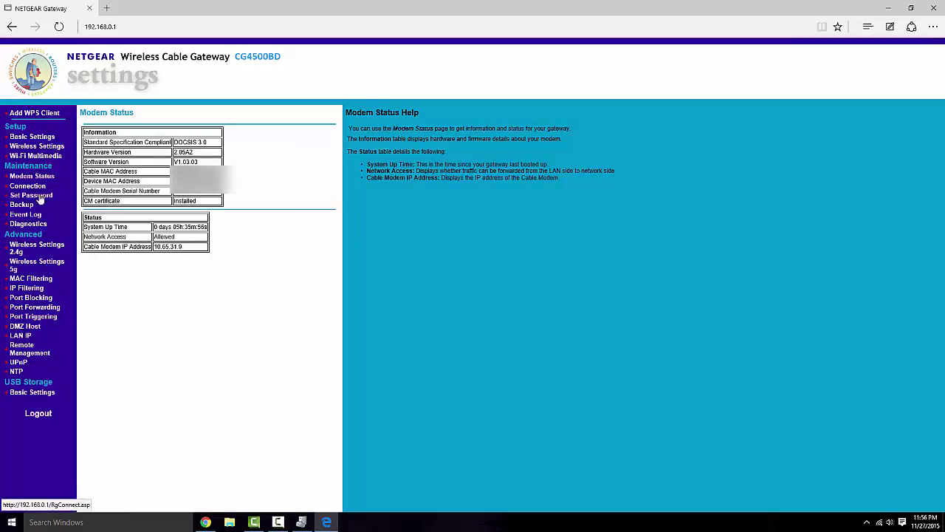
- Open the 2.4g Advanced Wireless Settings and choose Short for Preamble Mode
left_click(35, 251)
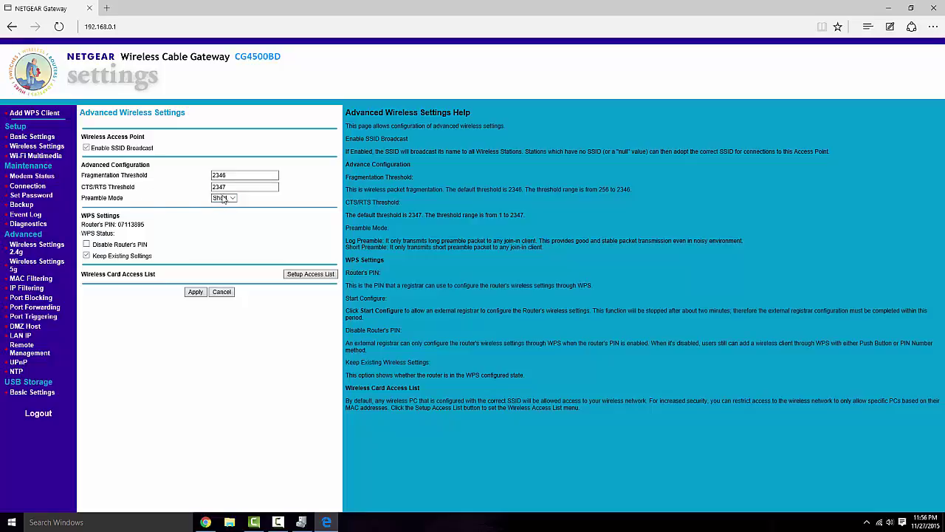
left_click(223, 198)
left_click(250, 198)
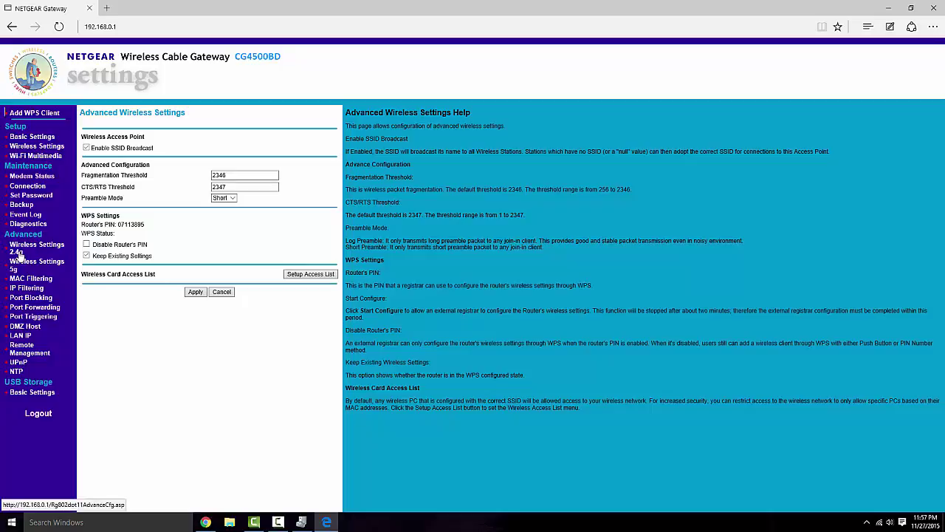
- Open the main Wireless Settings page and try 2.4g 802.11 mode at 450, then 217 Mbps
left_click(38, 264)
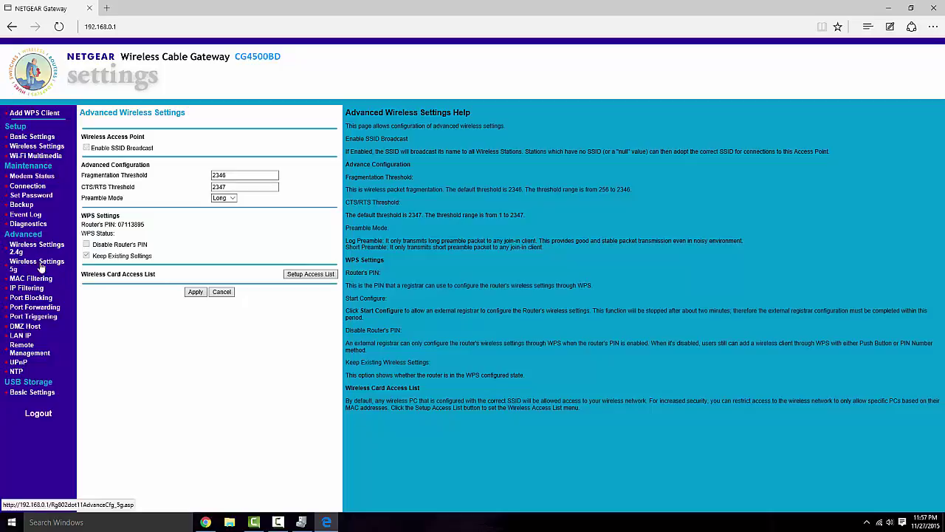
left_click(46, 251)
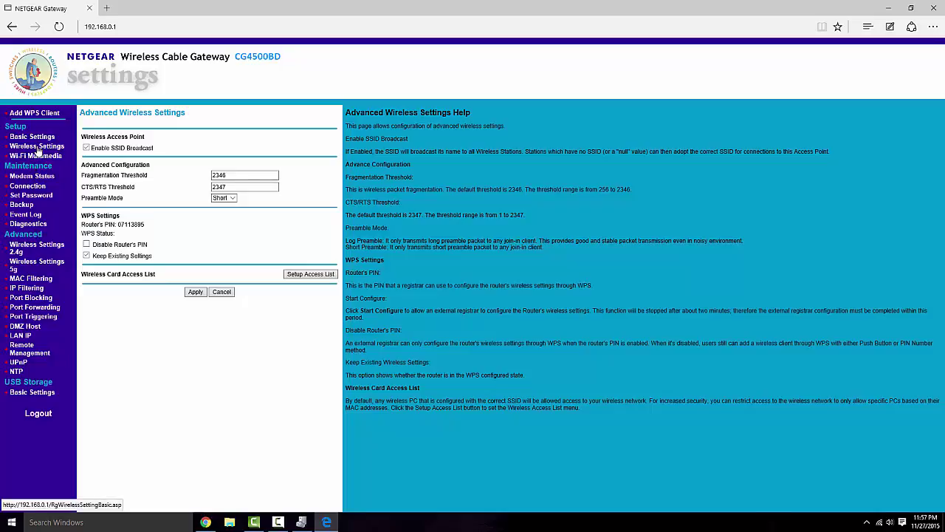
left_click(38, 147)
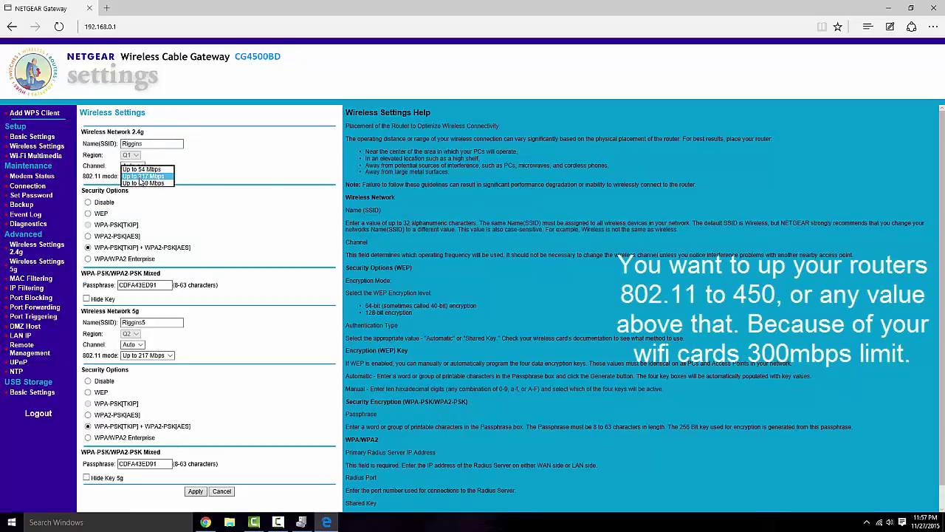
left_click(149, 183)
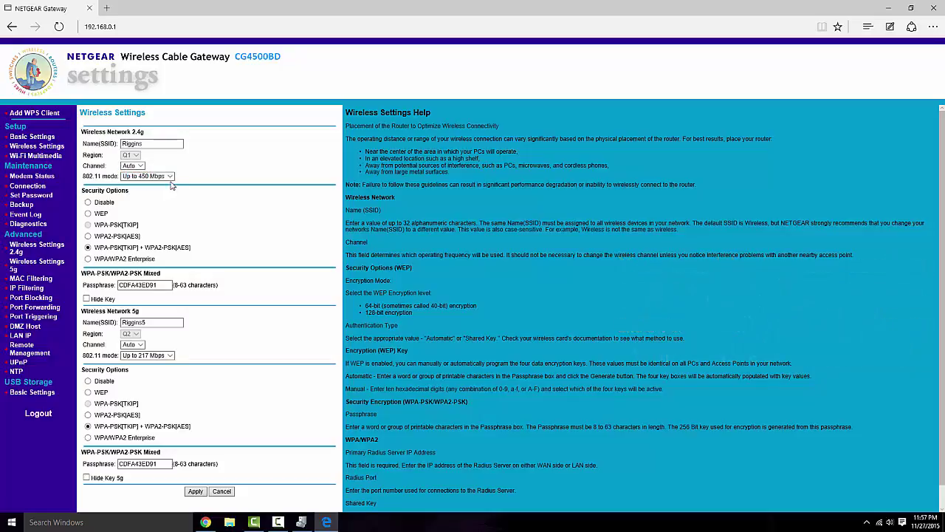
left_click(170, 179)
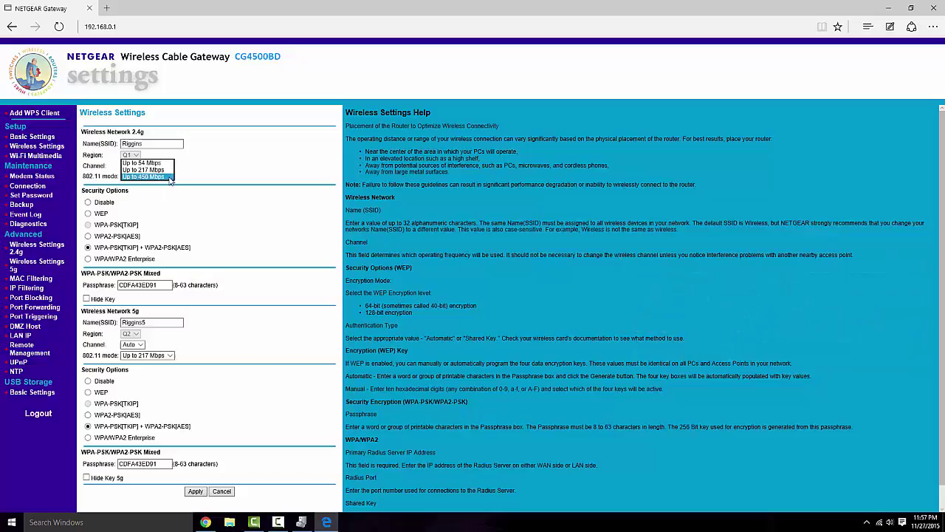
left_click(146, 170)
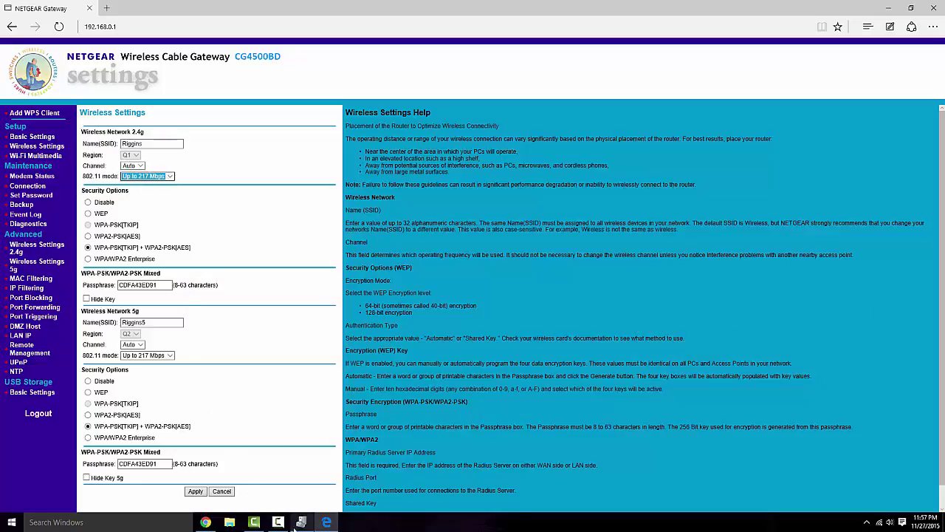
- Choose Up to 450 Mbps for 2.4g, then view the 5g advanced and WMM pages before returning
left_click(146, 176)
left_click(147, 192)
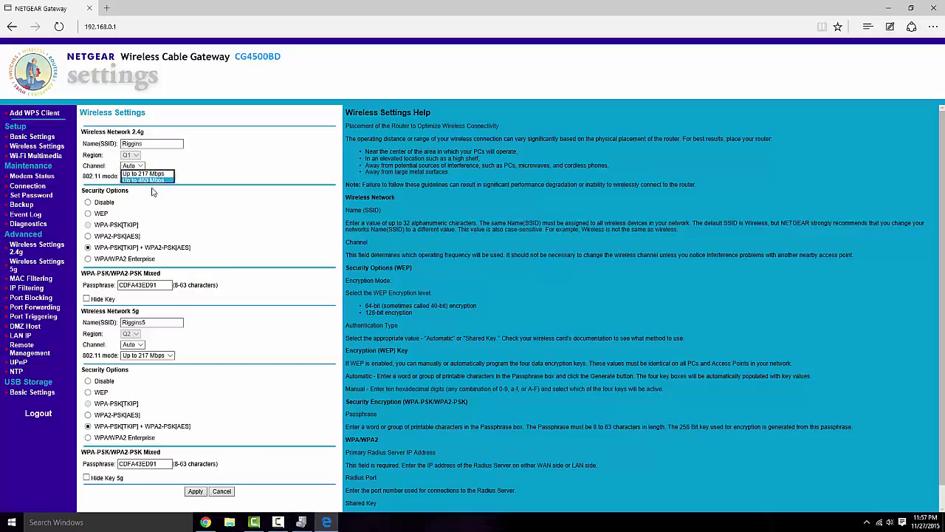
left_click(133, 143)
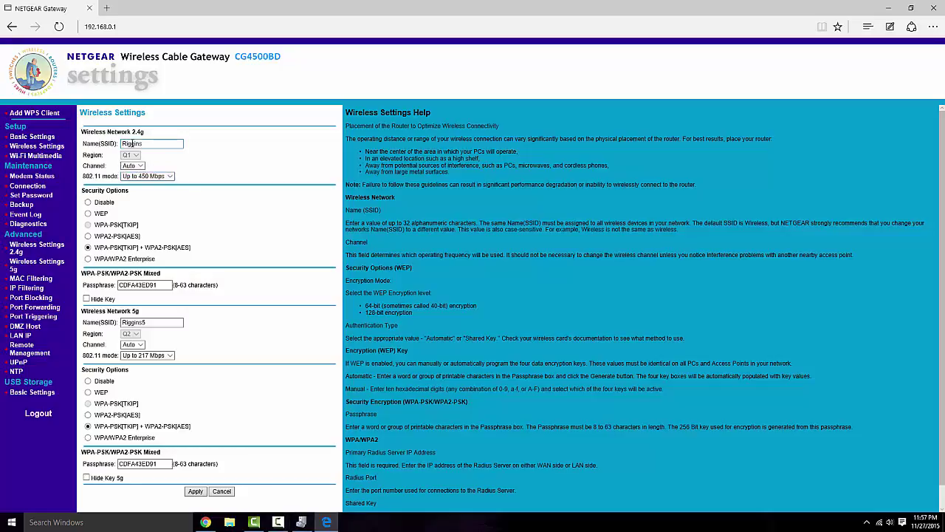
left_click(37, 265)
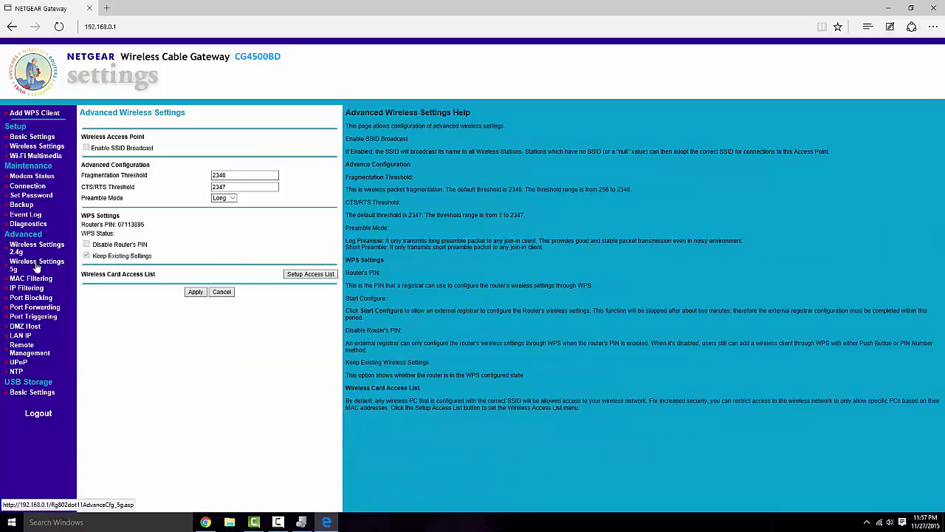
left_click(45, 158)
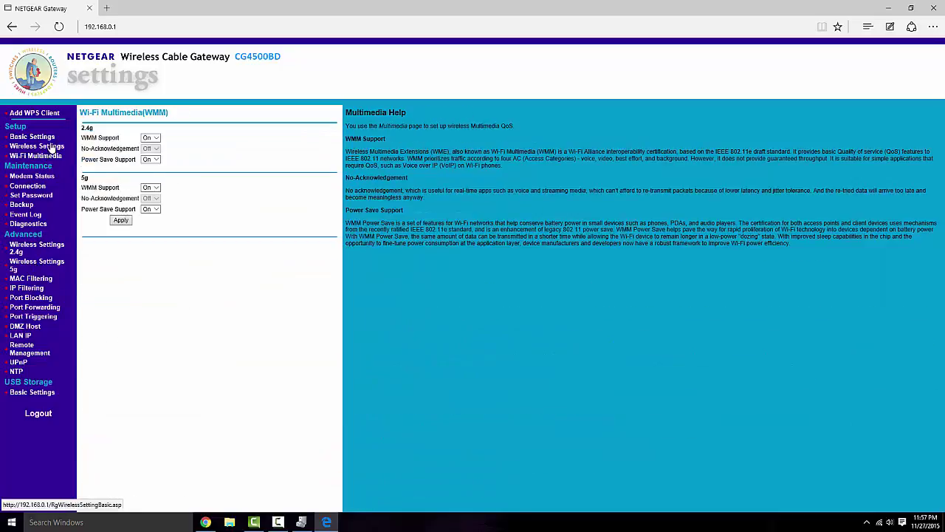
left_click(49, 147)
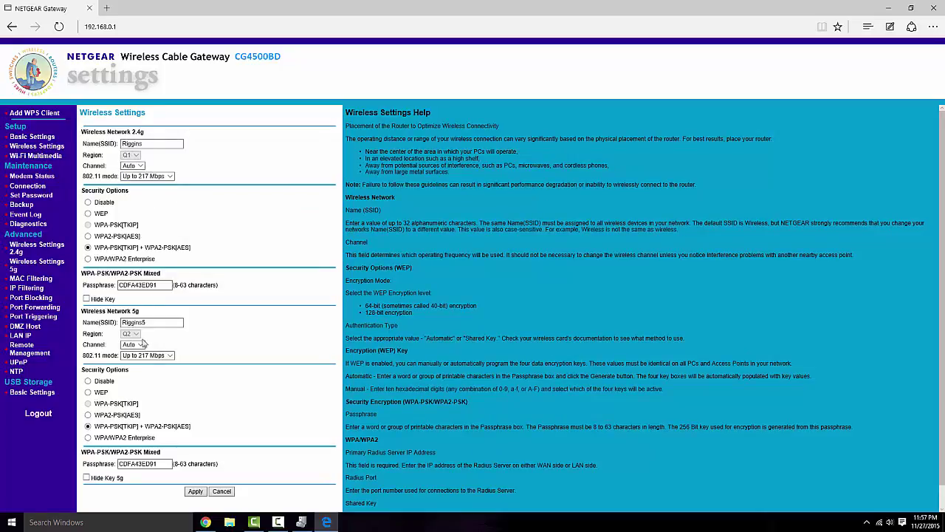
- Choose Up to 450 Mbps in the 5g 802.11 mode dropdown and apply the settings
left_click(168, 355)
left_click(160, 367)
left_click(148, 360)
left_click(148, 360)
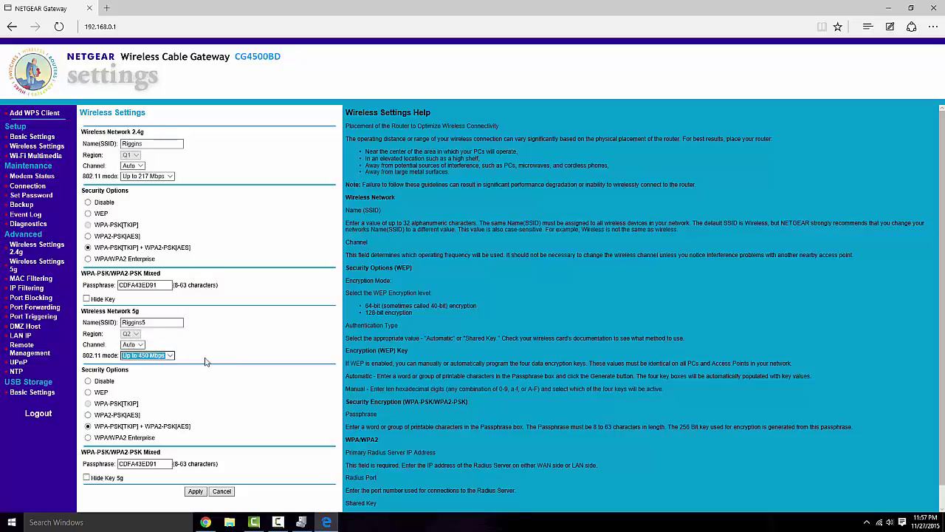
left_click(195, 491)
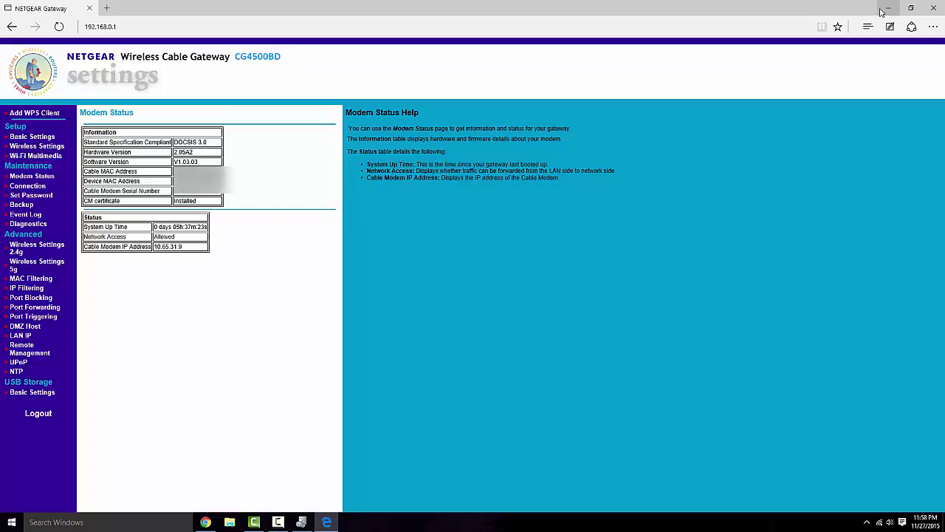
- Minimize Edge and open the TP-LINK 300Mbps Wireless N Adapter's Properties in Device Manager
left_click(880, 11)
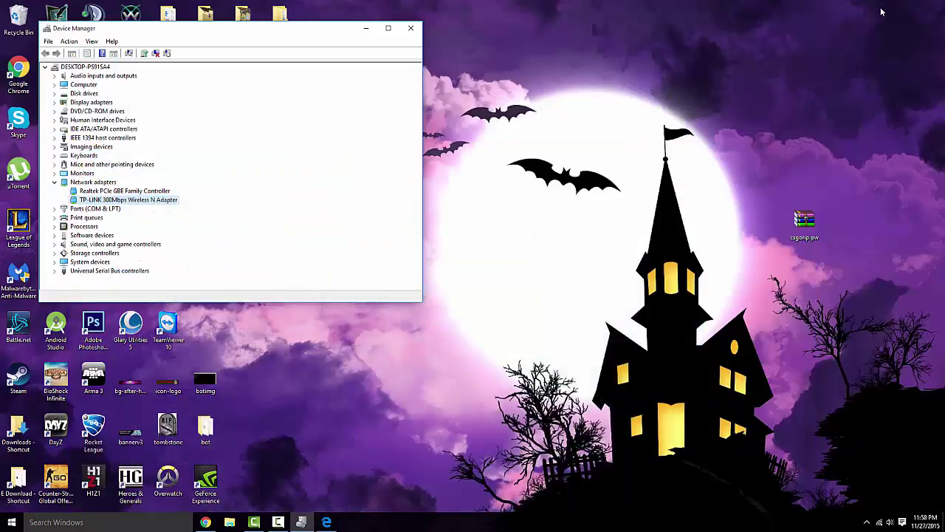
right_click(135, 196)
left_click(159, 252)
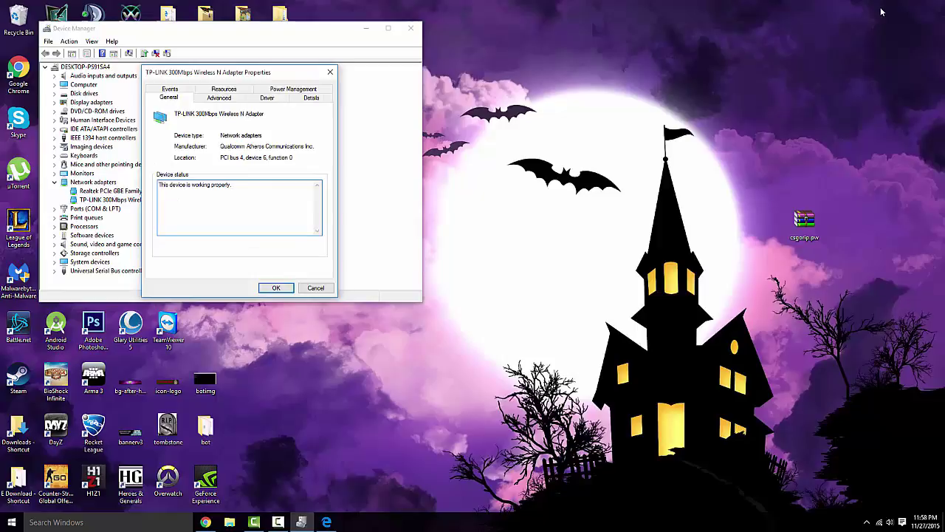